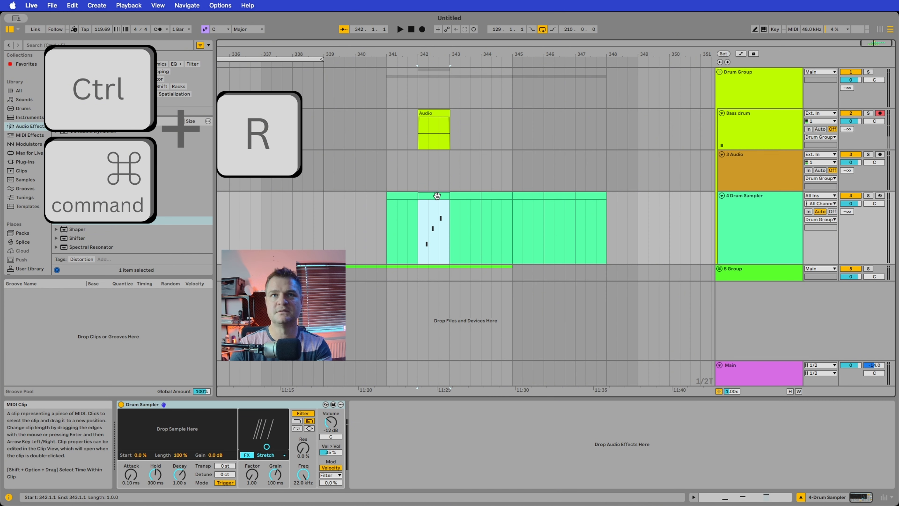
Rename the selected MIDI clip at bar 342 as "Best clip" and the Drum Sampler device as "Olis drum sampler"
key(super+r)
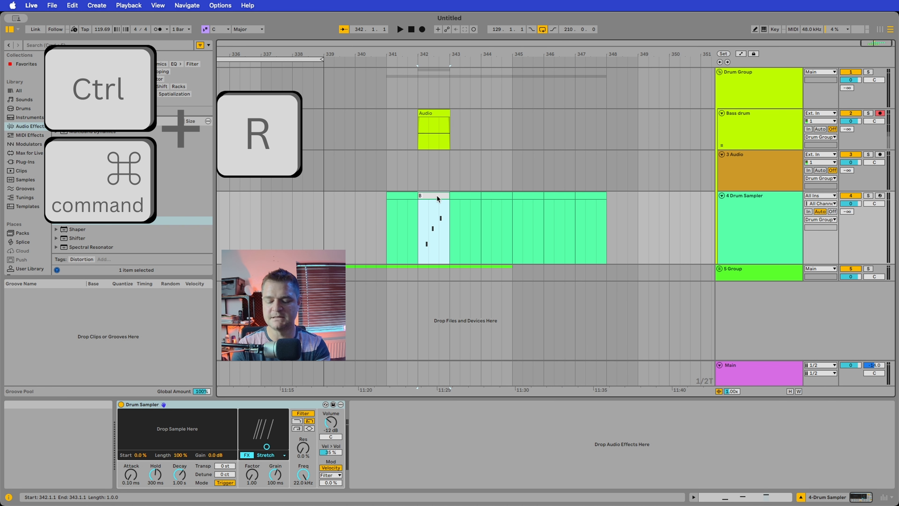
text(Best clip)
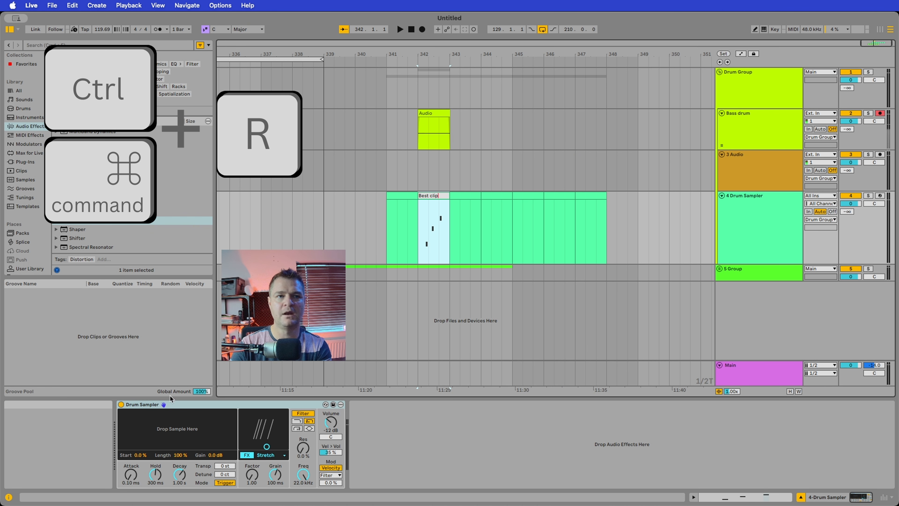
click(197, 407)
key(super+r)
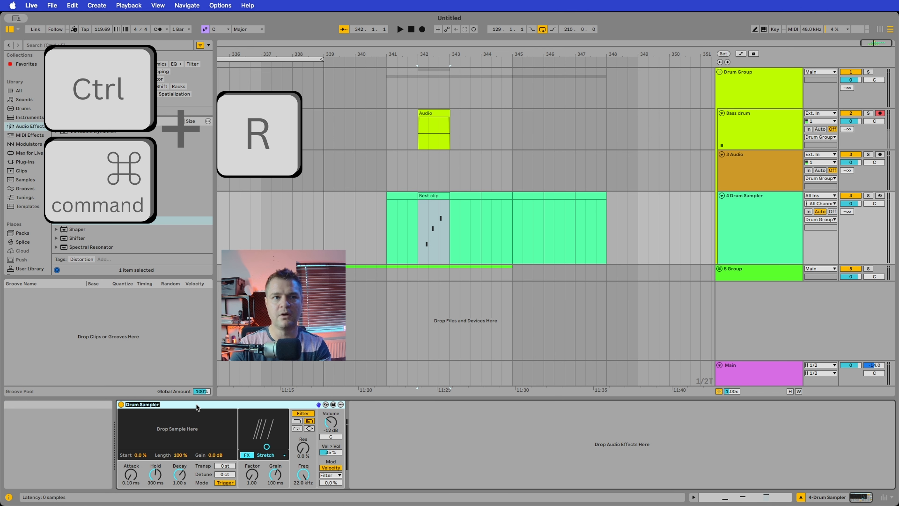
text(Olis)
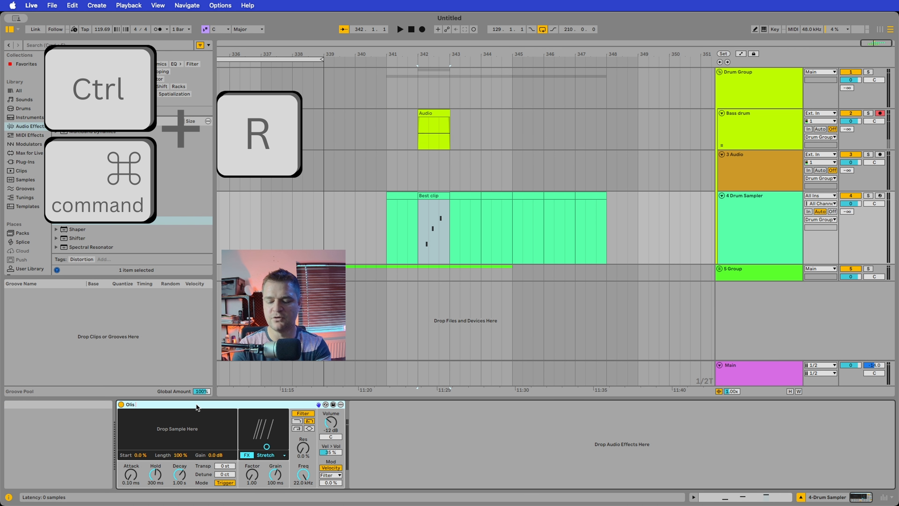
text(pler)
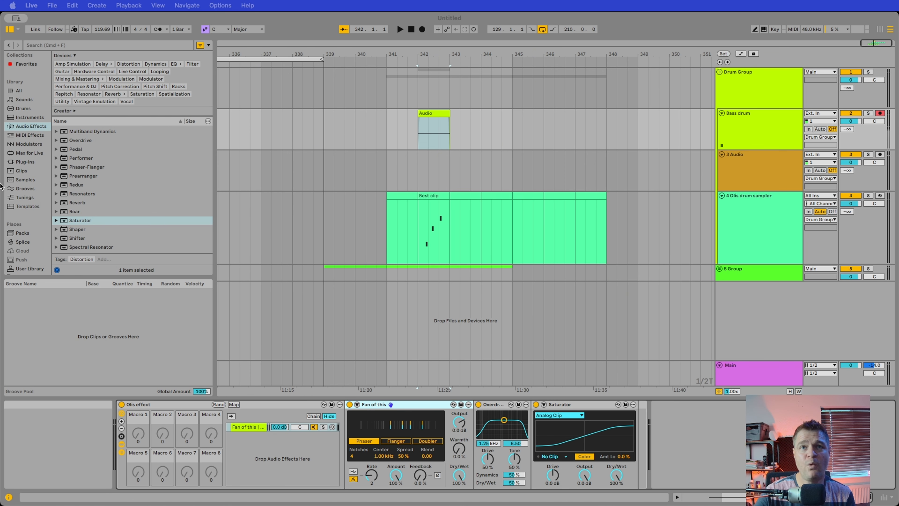
Place the insert mark in the empty 3 Audio track and narrow the arrangement grid by two steps
click(567, 176)
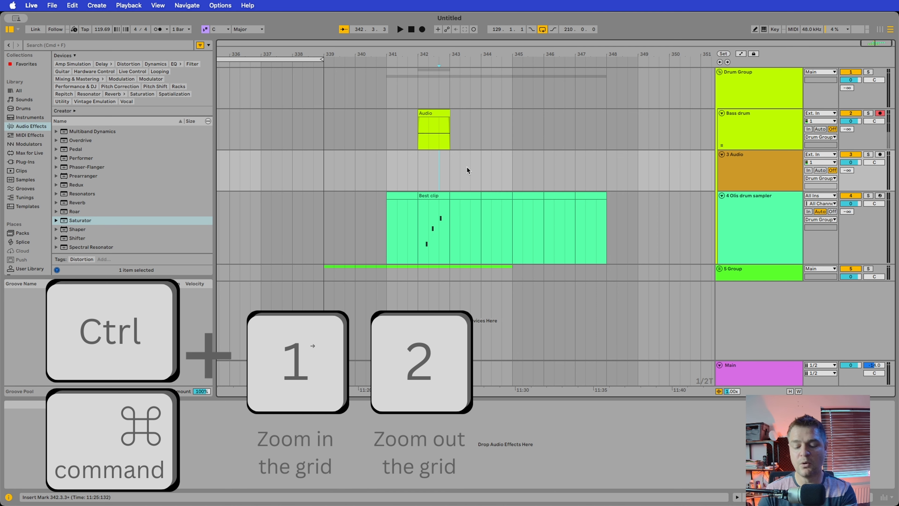
key(super+1)
key(super+1)
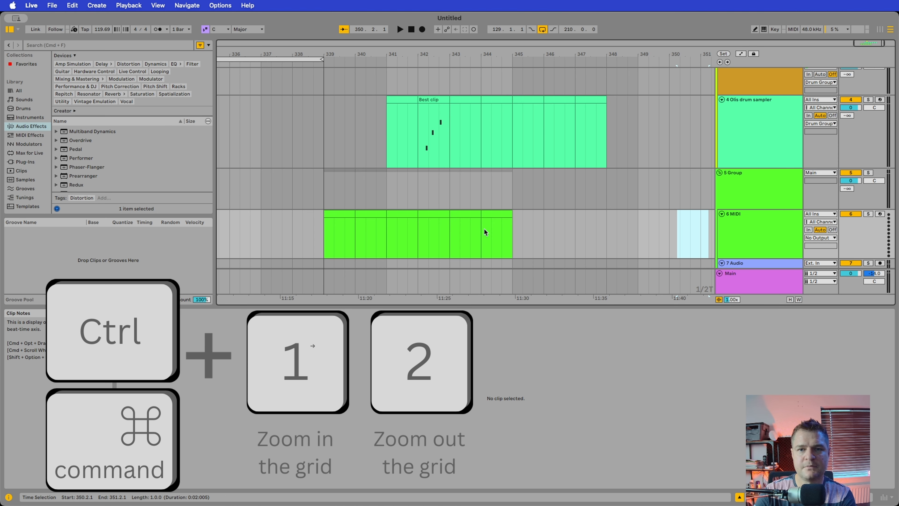
Move the last clip on the 6 MIDI track to bar 349 and narrow the arrangement grid to 1/4
mouse_move(488, 214)
mouse_down()
mouse_move(550, 215)
mouse_move(546, 231)
mouse_move(538, 215)
mouse_up()
scroll(545, 232, left, 1)
key(super+1)
key(super+1)
scroll(538, 214, left, 1)
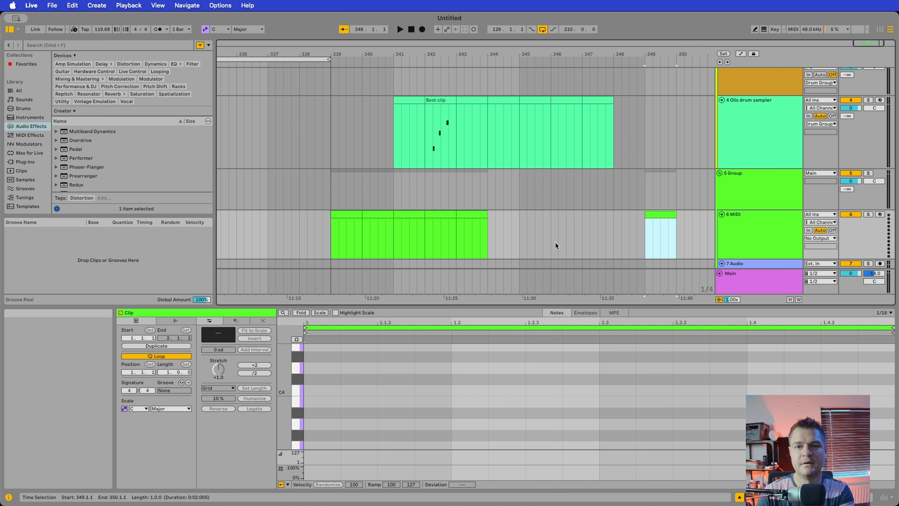
Switch the arrangement grid to triplets and back to straight 1/4
key(super+3)
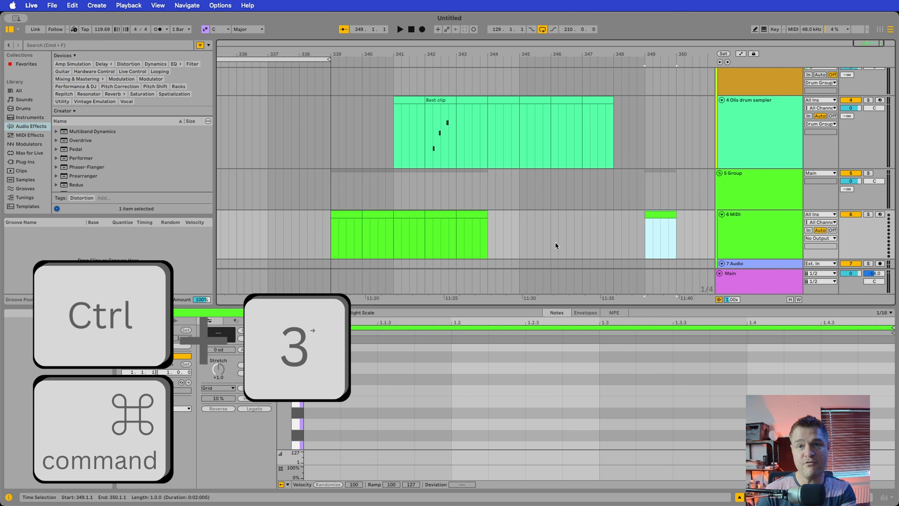
key(super+3)
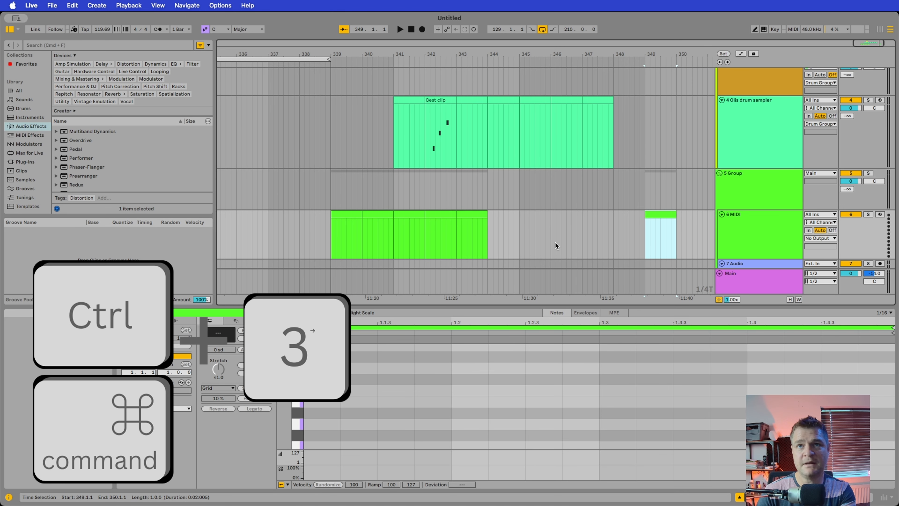
key(super+3)
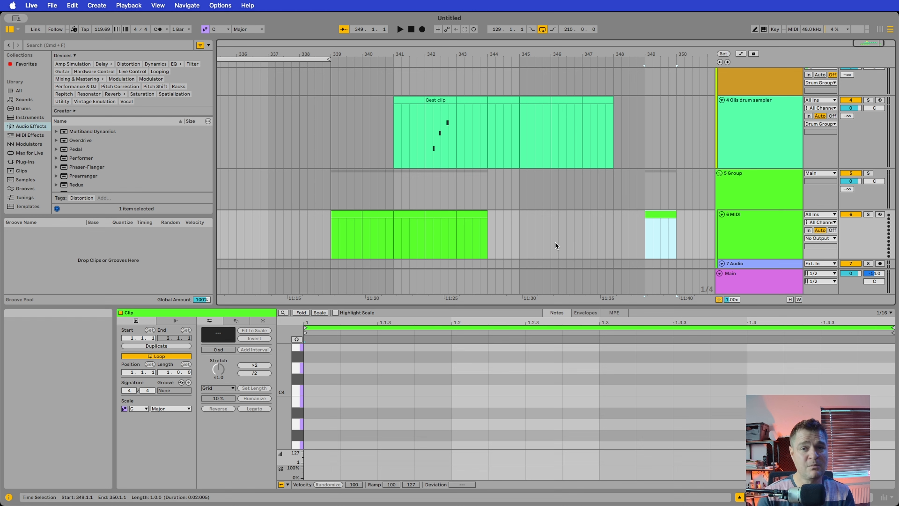
Toggle snap to grid and move the bar 343 clip on the 6 MIDI track to bar 344
key(super+4)
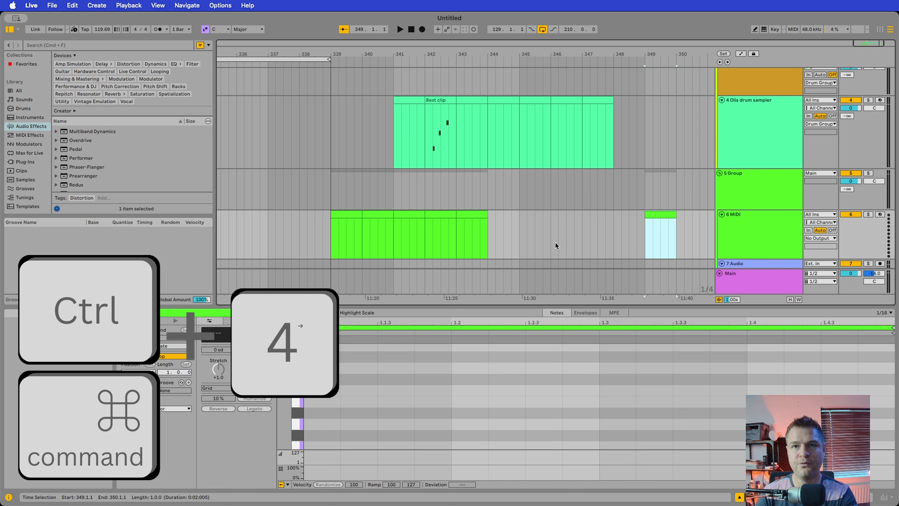
key(super+4)
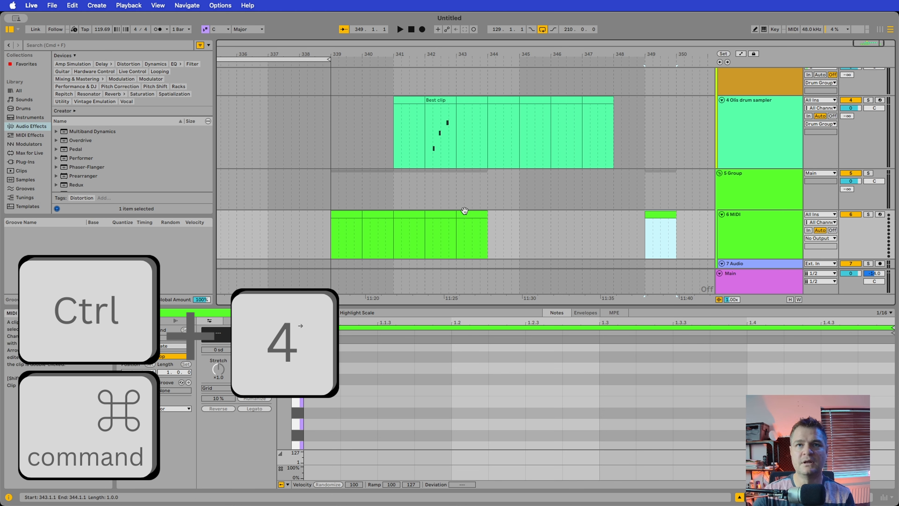
drag(466, 213, 441, 216)
scroll(503, 207, up, 5)
scroll(437, 215, down, 4)
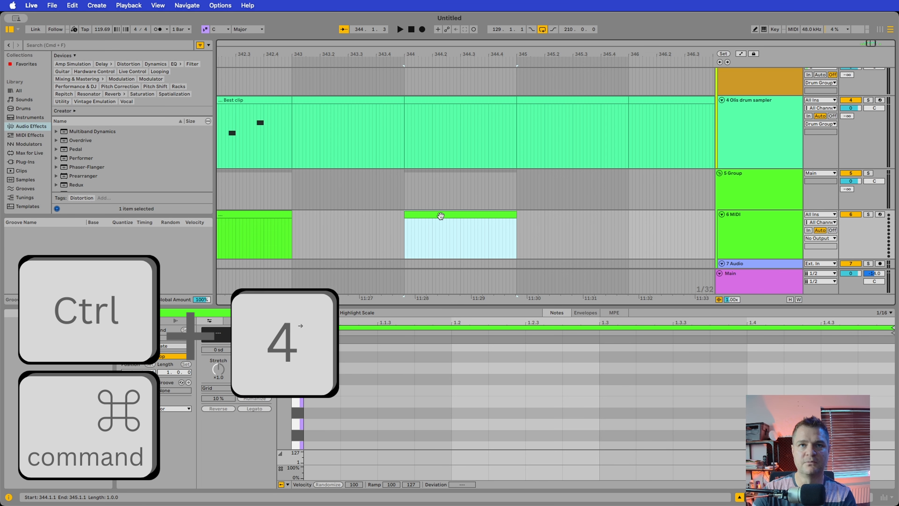
Place the insert mark in the moved clip's note editor and narrow the note grid
click(514, 394)
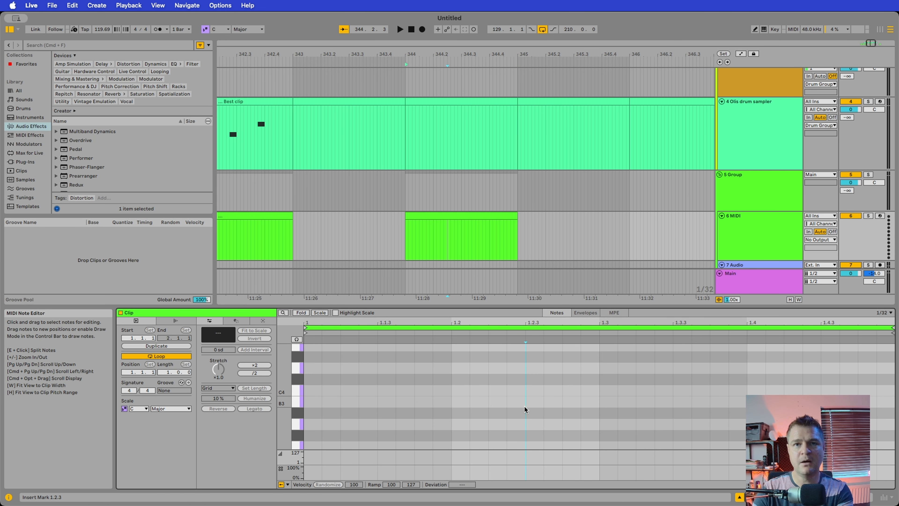
key(super+1)
key(super+1)
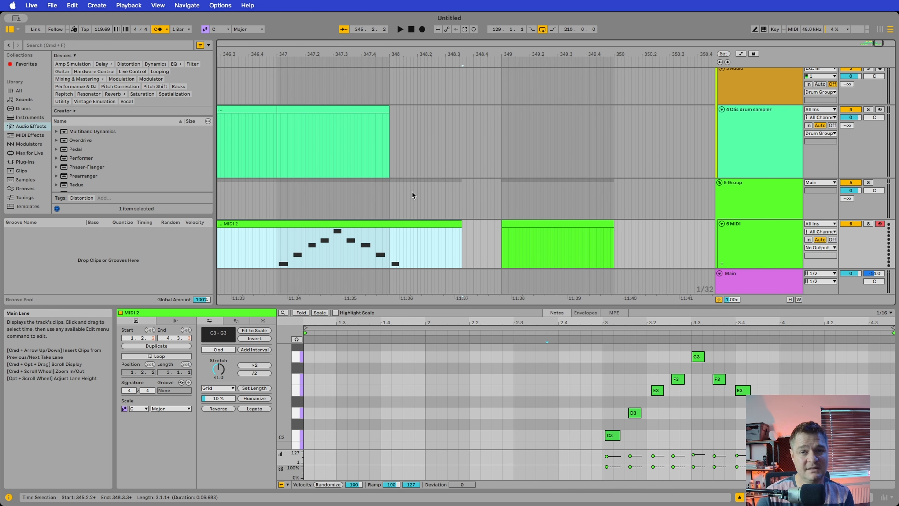
Open the MIDI 2 clip in the note editor and magnify its C3 to G3 notes around bar 3
click(663, 198)
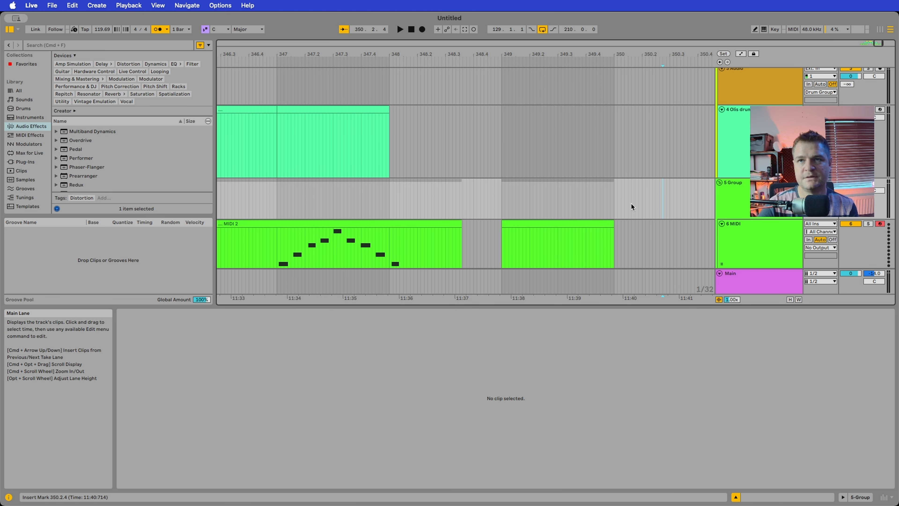
double_click(342, 232)
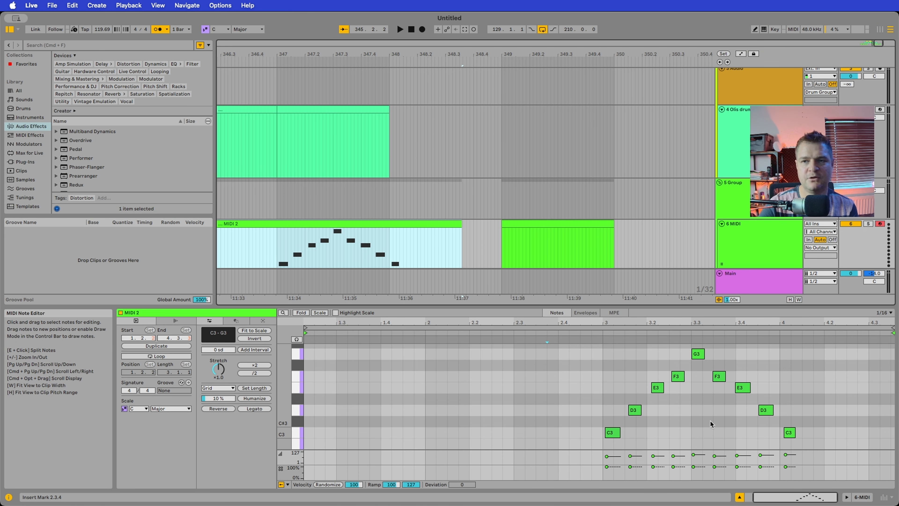
click(683, 424)
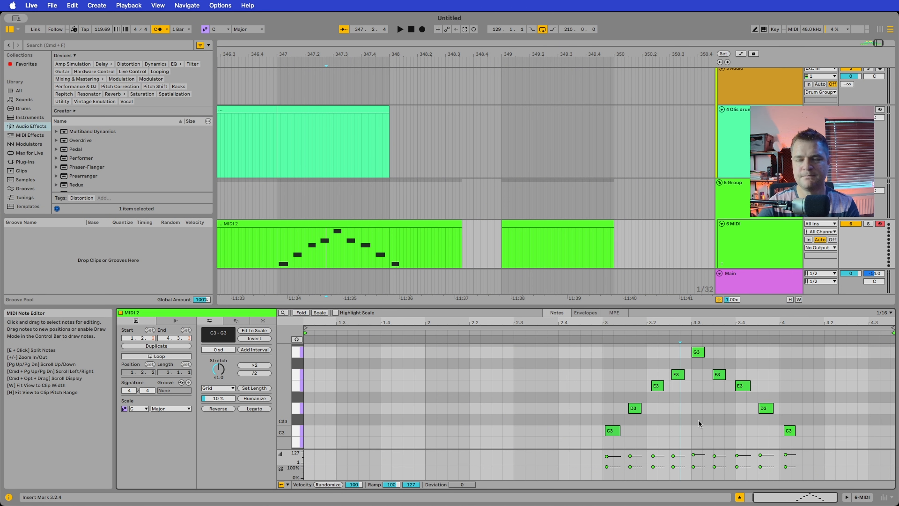
key(plus)
scroll(695, 414, up, 2)
scroll(697, 413, right, 4)
scroll(699, 414, up, 5)
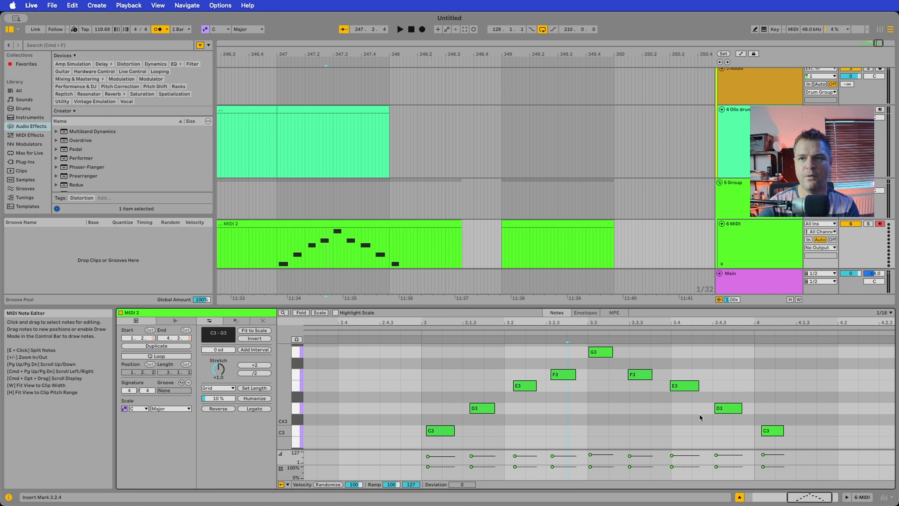
scroll(700, 417, down, 2)
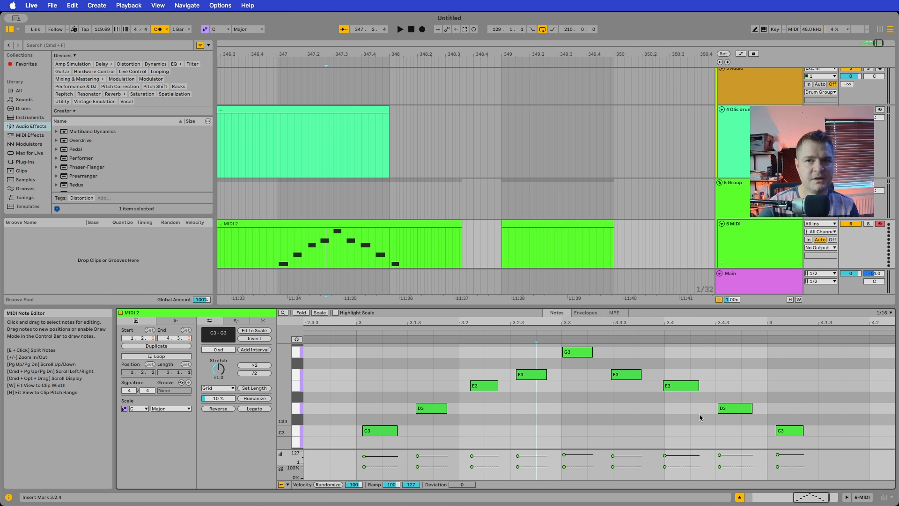
Open the quantize settings for MIDI 2, try 1/4, 1/8, 1/16, 1/32 and Triplets, and return the setting to Grid
key(super+shift+u)
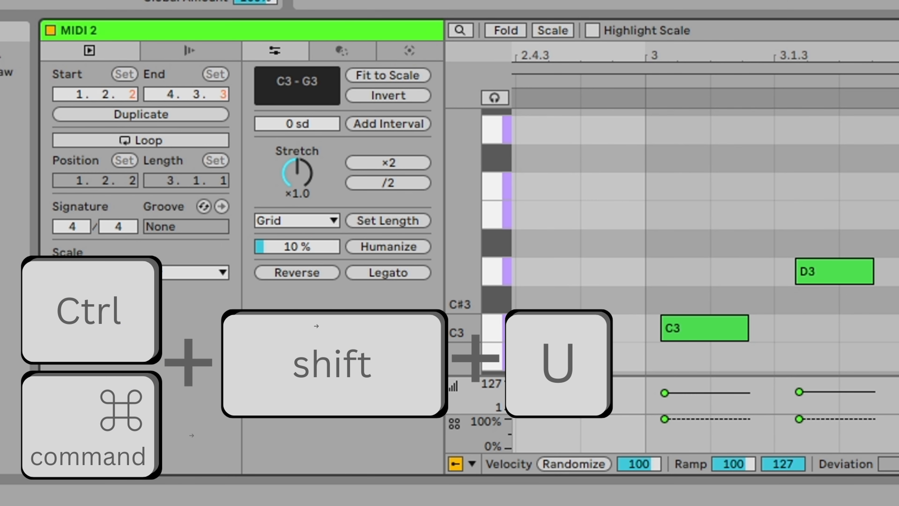
key(ctrl+shift+u)
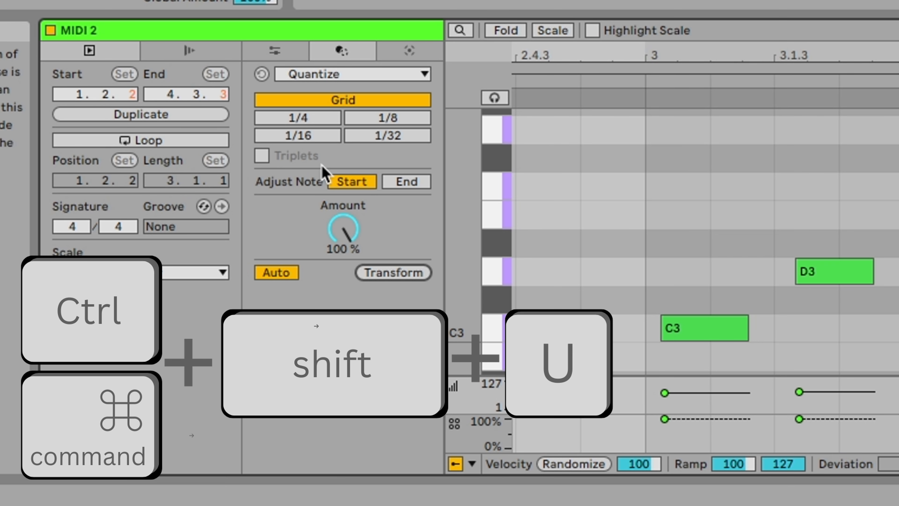
click(313, 119)
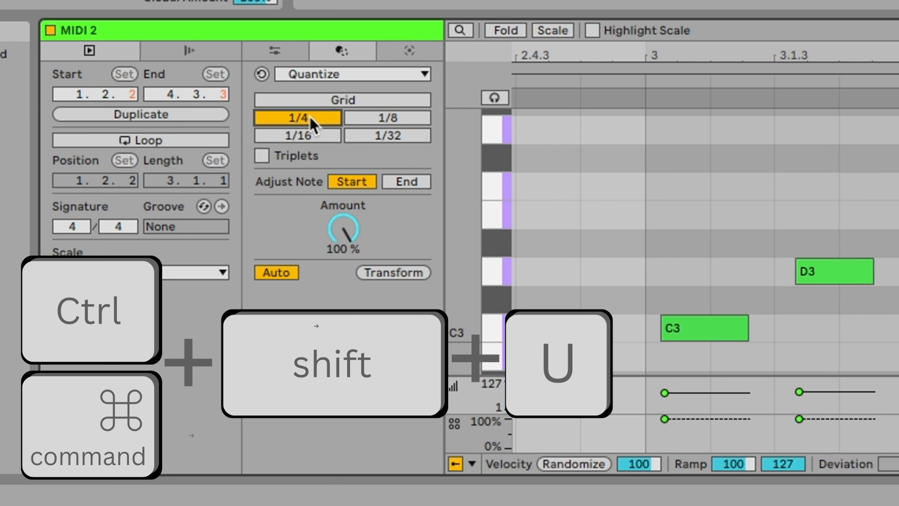
click(378, 121)
click(297, 136)
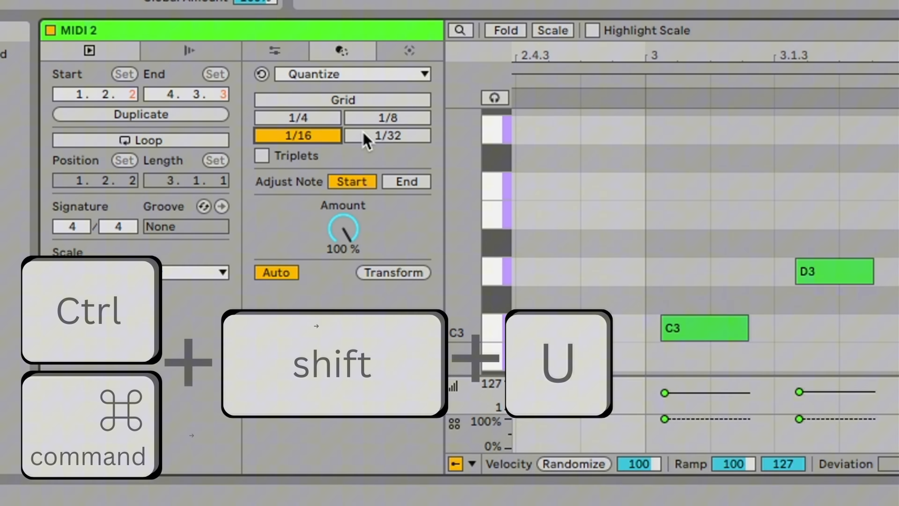
click(382, 136)
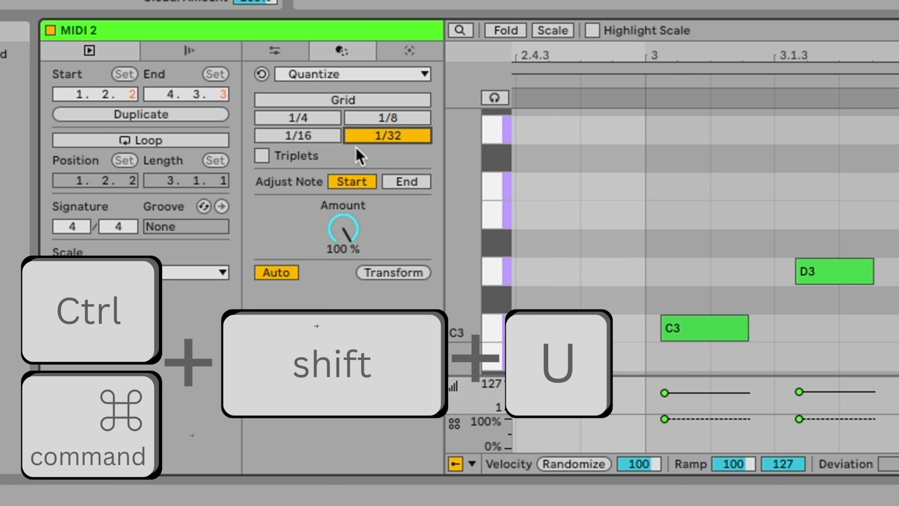
click(264, 157)
click(280, 156)
click(338, 100)
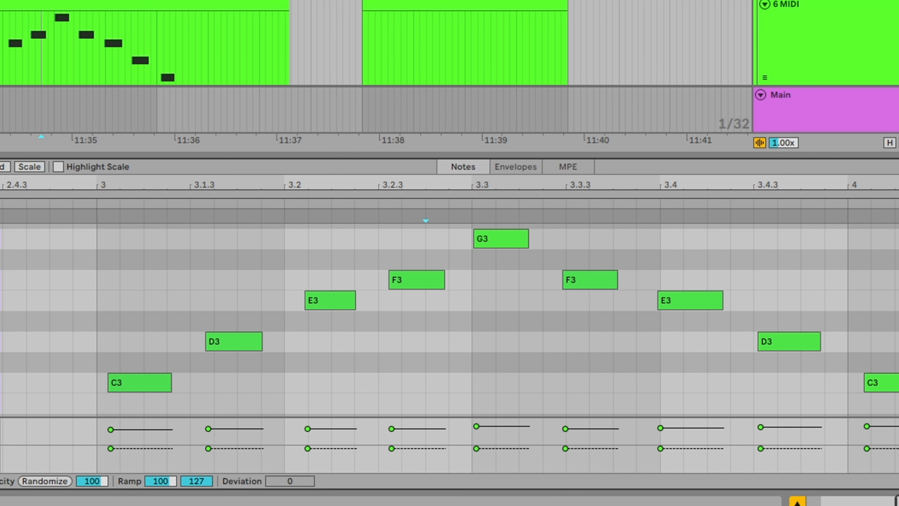
Try wider and triplet grid spacings in the MIDI 2 note editor and settle on a 1/8 grid
key(ctrl+2)
key(ctrl+2)
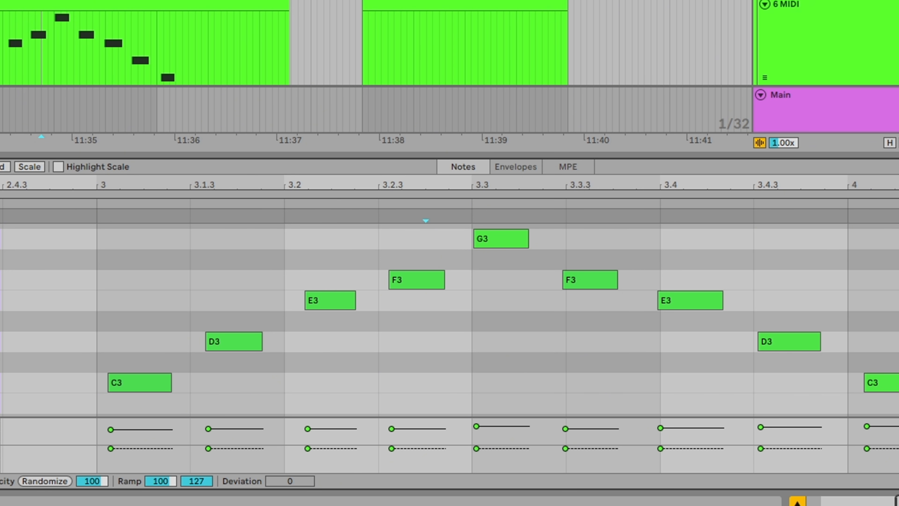
key(ctrl+3)
key(ctrl+2)
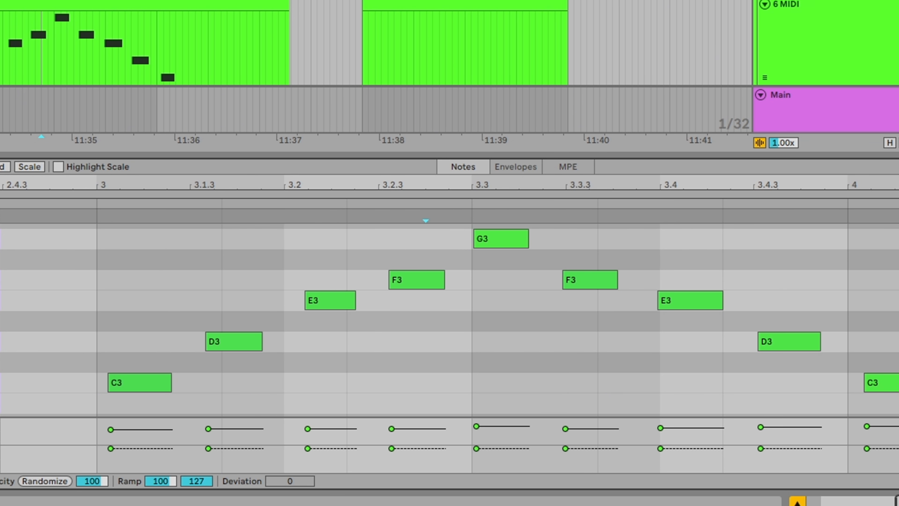
key(ctrl+3)
key(ctrl+1)
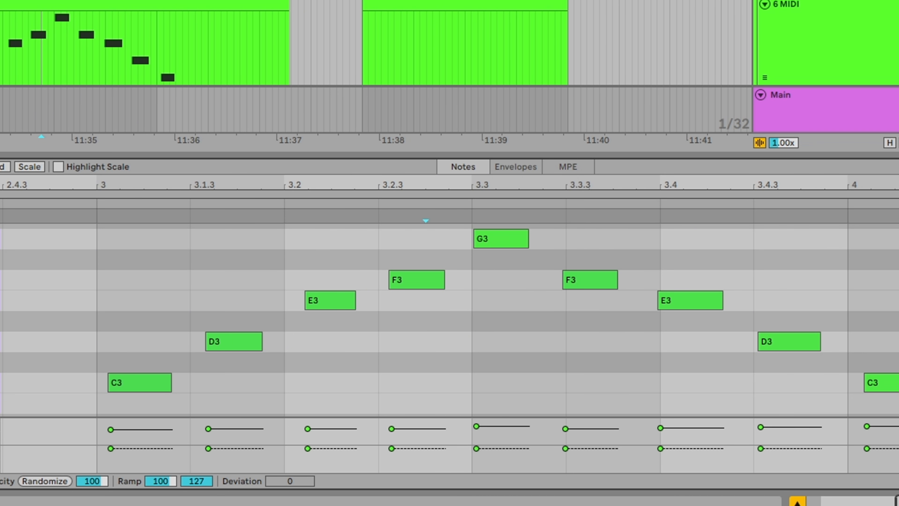
key(ctrl+2)
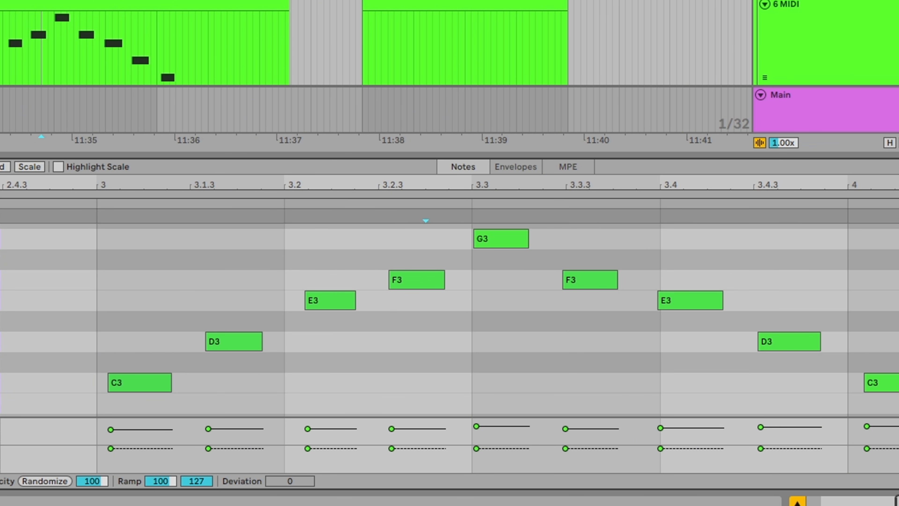
key(ctrl+1)
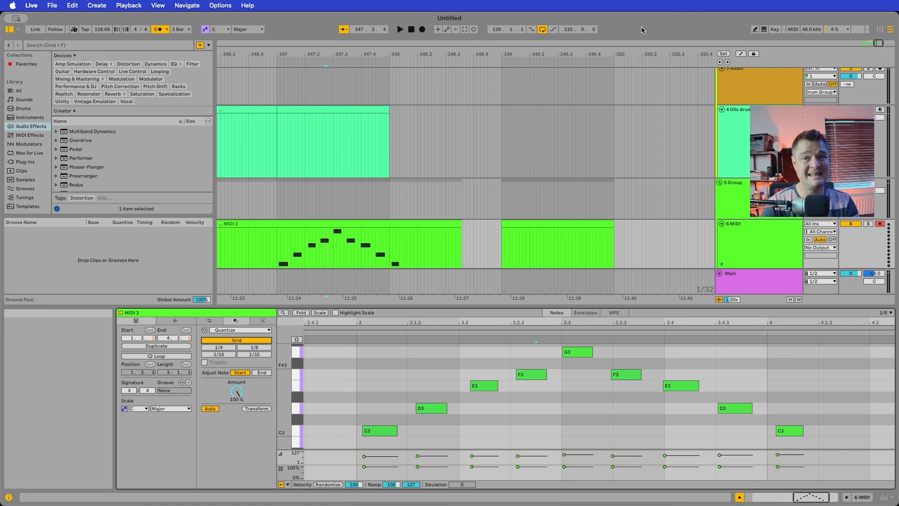
Select all notes in the MIDI 2 clip and quantize them to the 1/8 grid
click(569, 405)
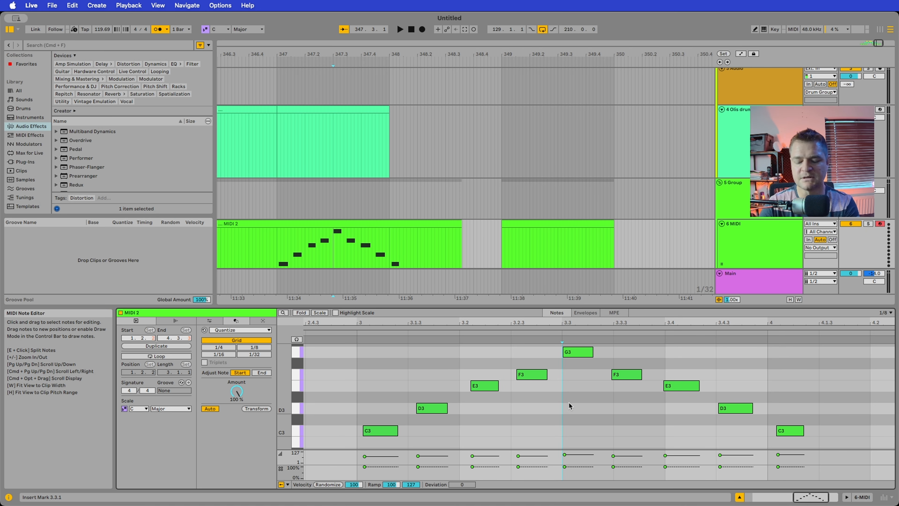
key(super+a)
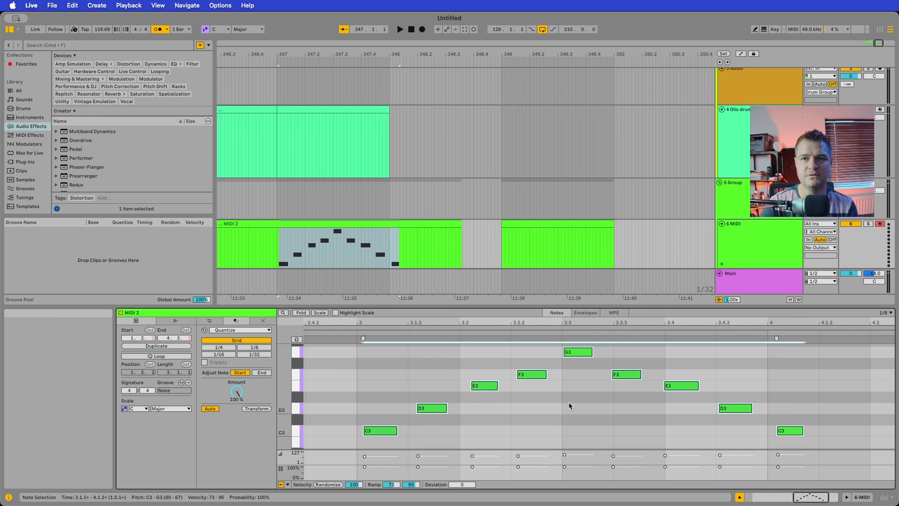
key(super+u)
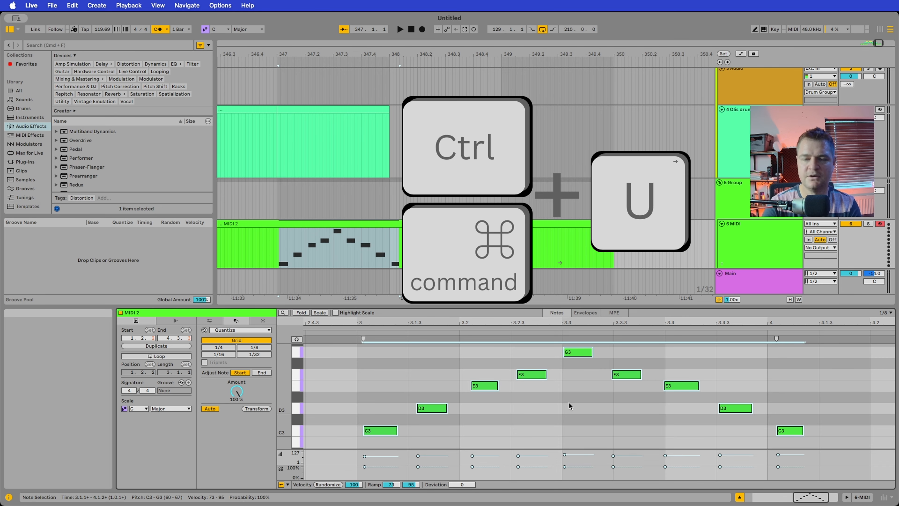
Quantize the selected notes around bar 3 of the MIDI 2 clip with the current 1/8 grid settings and clear the selection
key(super+u)
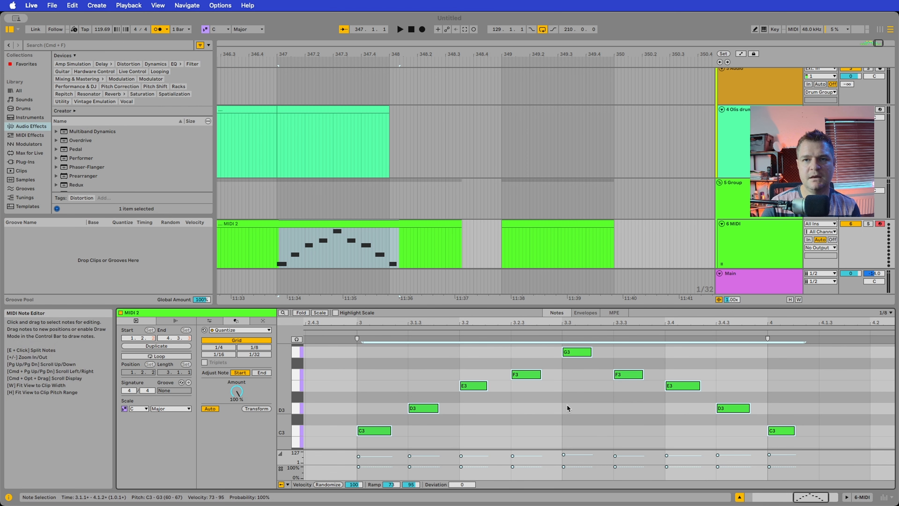
click(579, 401)
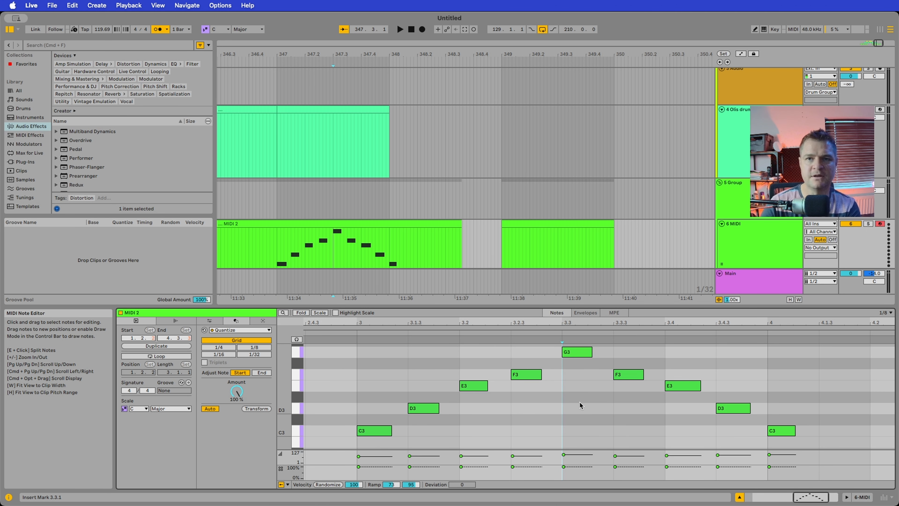
Select all notes in the MIDI 2 clip, try quantize amounts including 20 % and 92 %, and set the amount to 72 %
key(super+a)
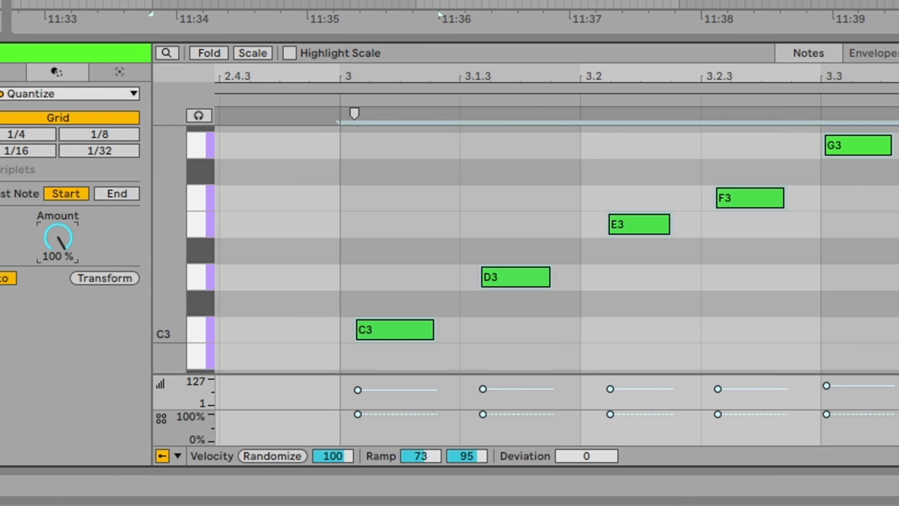
drag(247, 244, 247, 252)
drag(58, 237, 58, 258)
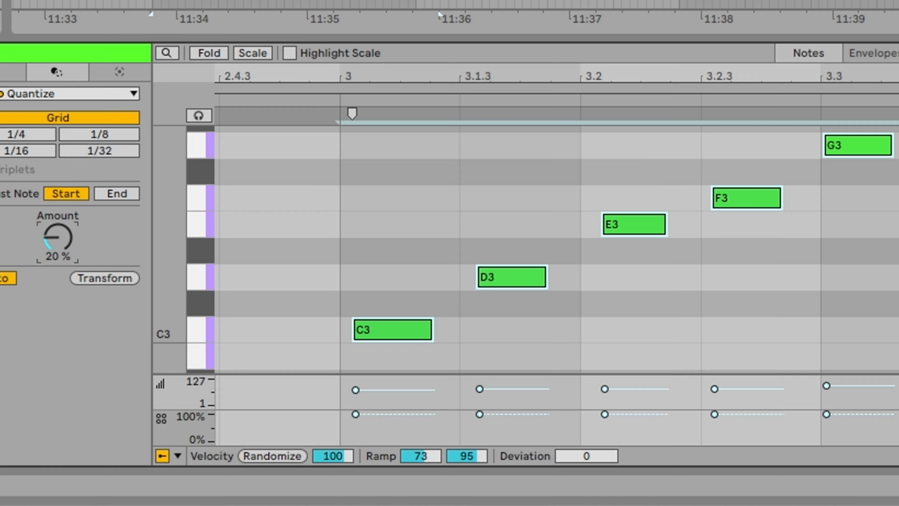
drag(58, 237, 58, 226)
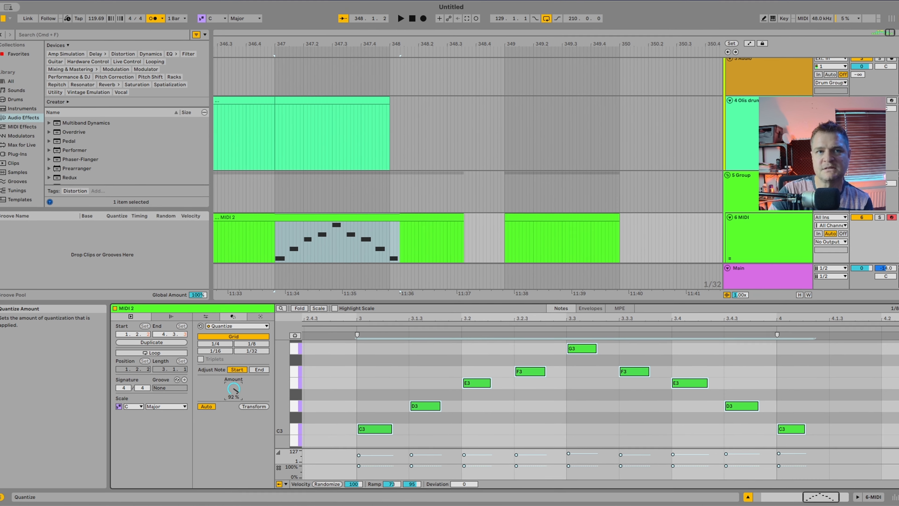
drag(233, 388, 233, 392)
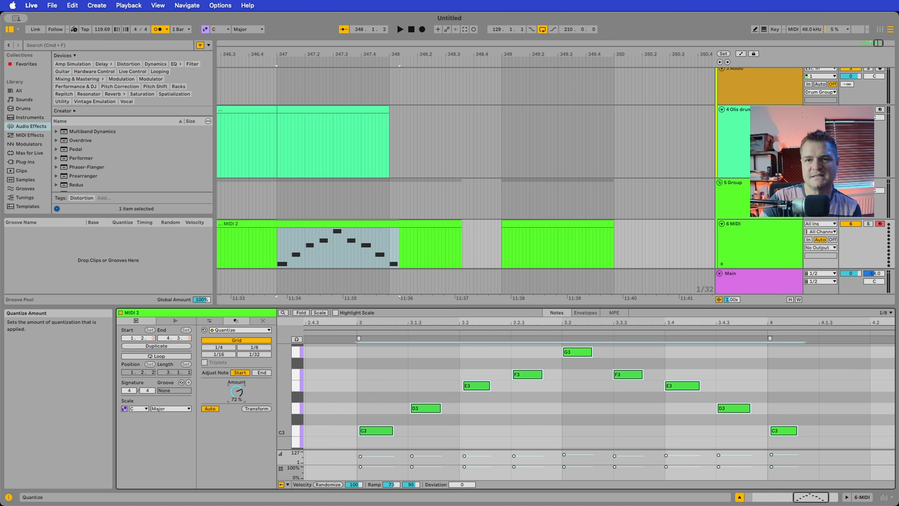